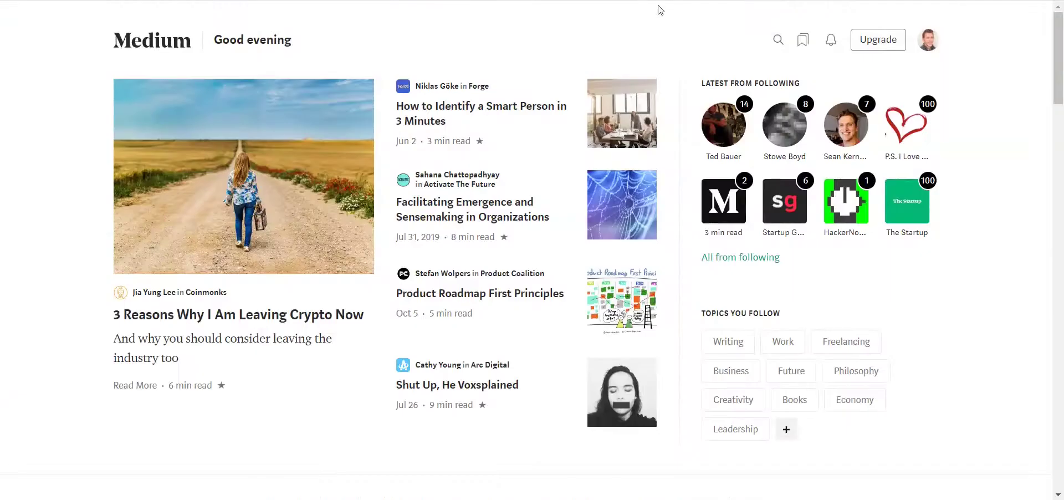
Go from the account menu to your Stories list and start 'Import a story'.
click(933, 47)
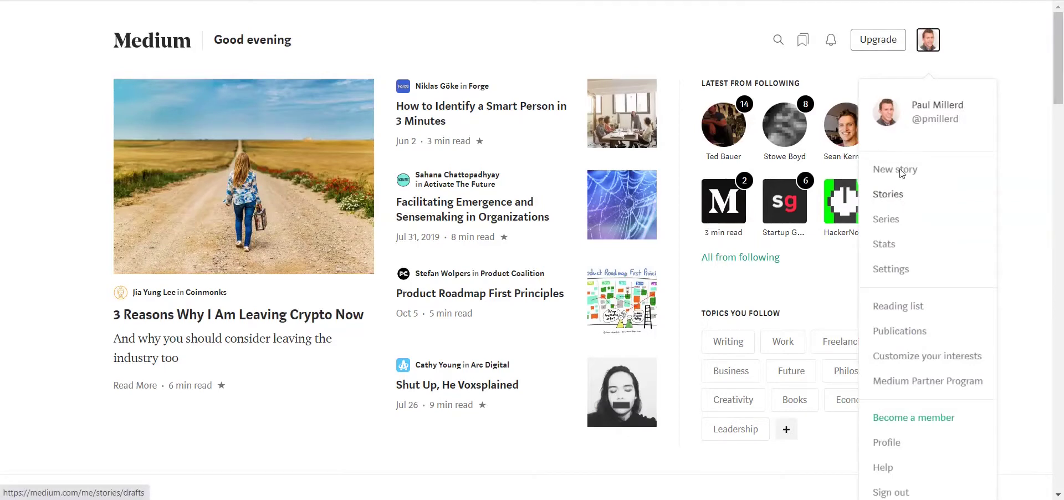
click(885, 198)
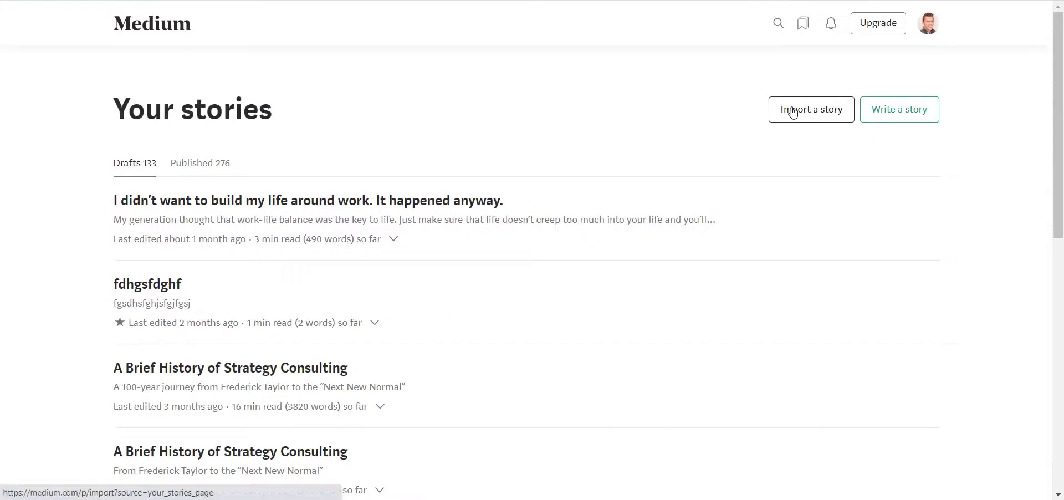
click(792, 111)
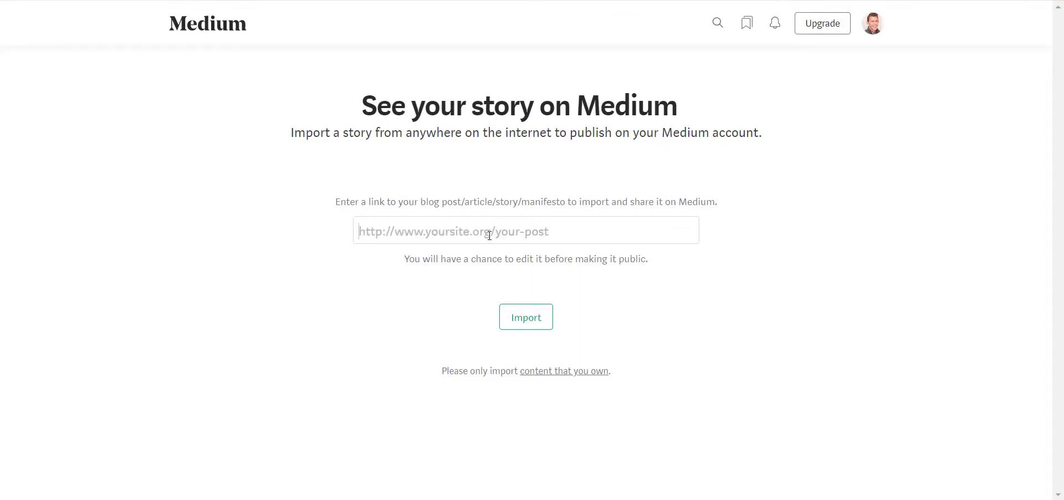
Import the think-boundless.com post by its URL, retrying after the first import fails.
text(https://think-boundless.com/managing-millennials/)
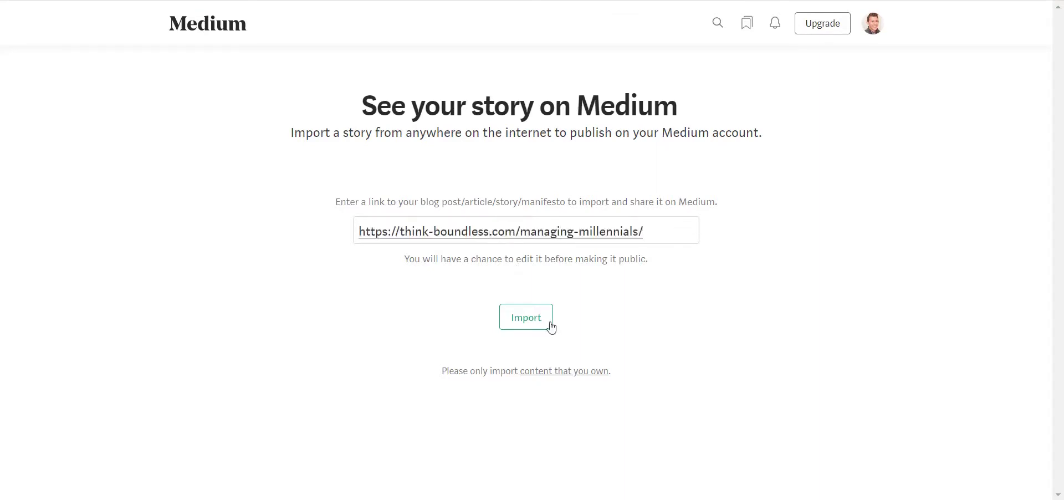
click(543, 319)
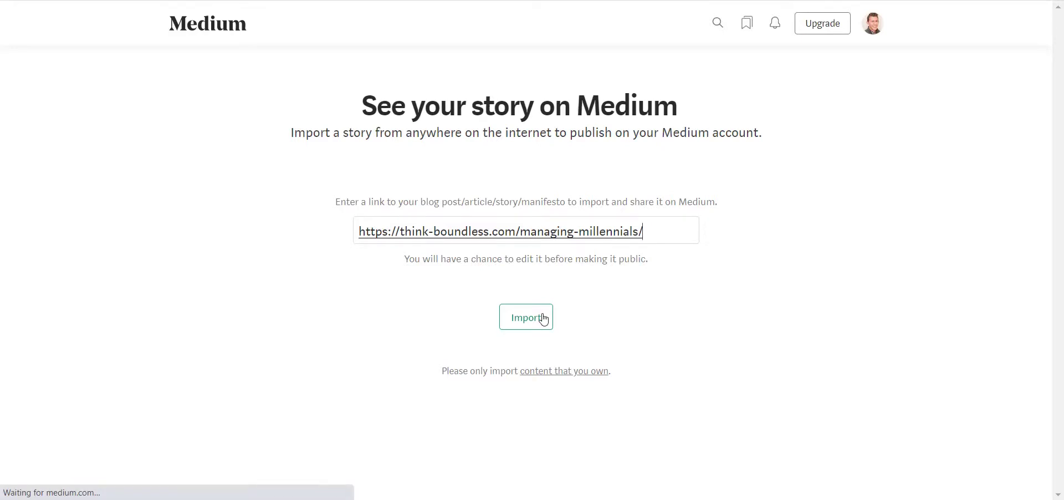
click(467, 277)
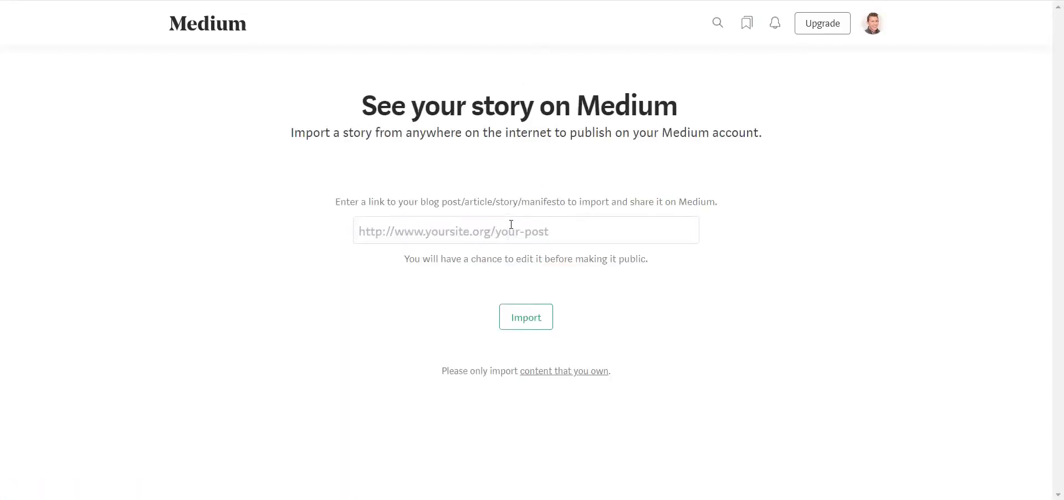
text(https://think-boundless.com/managing-millennials/)
click(525, 327)
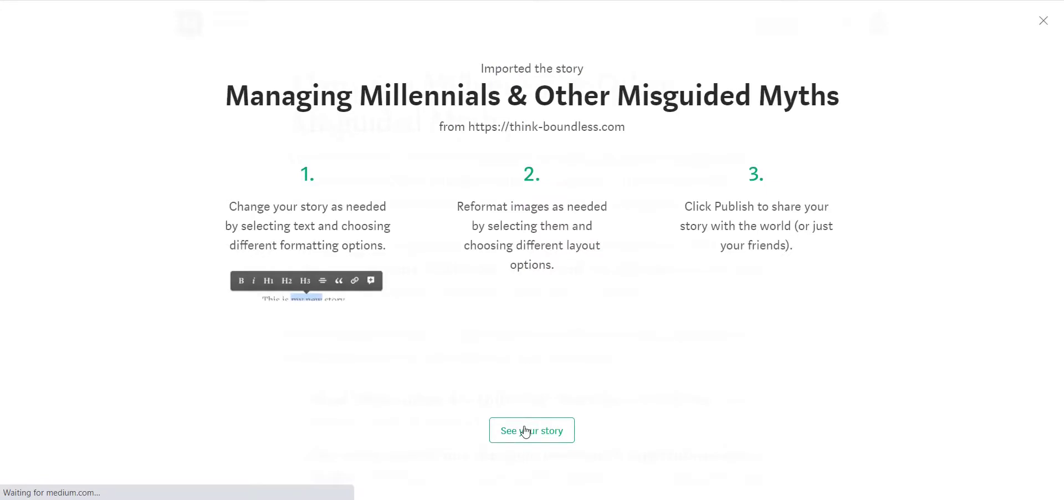
Open the imported draft and delete the empty line under the Theme #1 heading.
click(526, 432)
scroll(523, 269, down, 2)
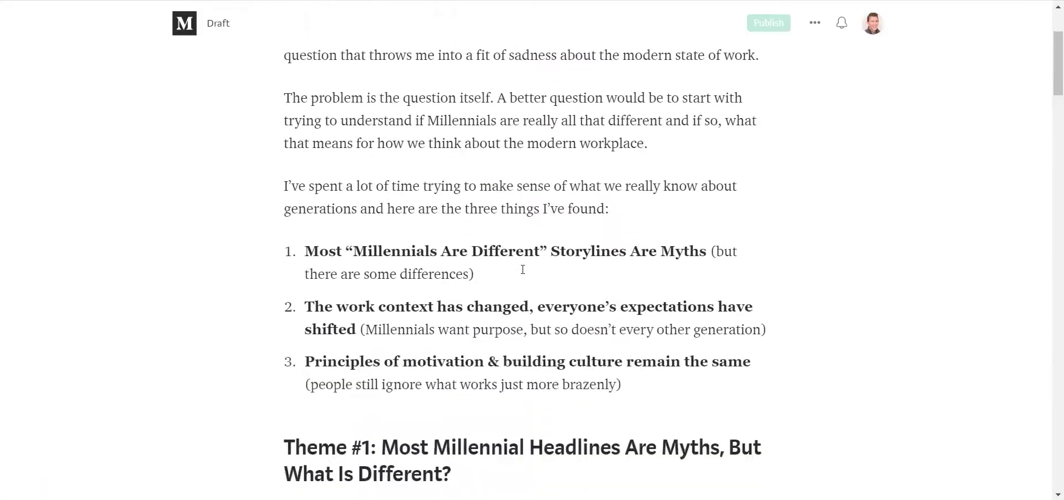
scroll(520, 266, down, 3)
scroll(475, 209, down, 3)
scroll(523, 396, up, 2)
click(426, 320)
key(BackSpace)
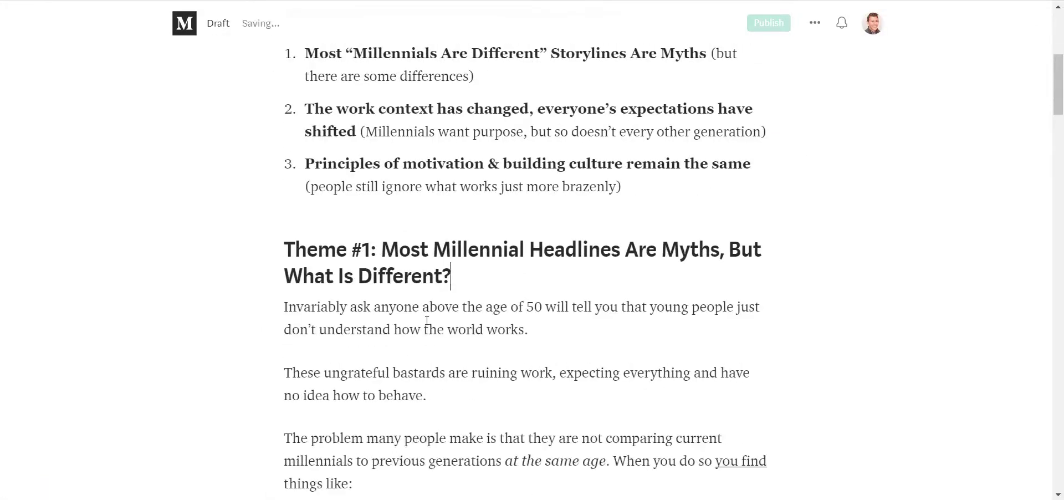
Delete the stray empty line inside the quote.
scroll(427, 316, down, 5)
scroll(363, 277, down, 1)
scroll(371, 280, down, 5)
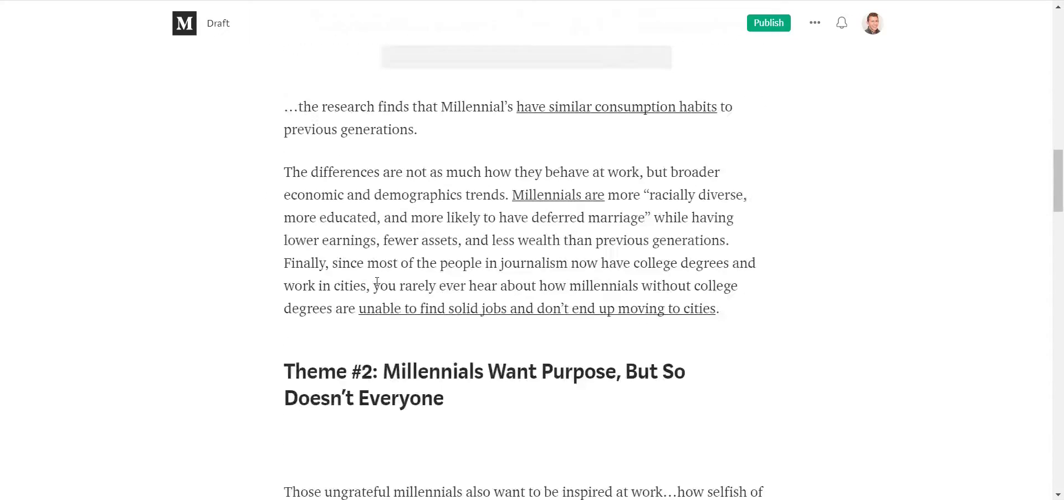
scroll(376, 282, down, 1)
scroll(359, 119, down, 5)
scroll(358, 93, up, 1)
scroll(377, 207, down, 5)
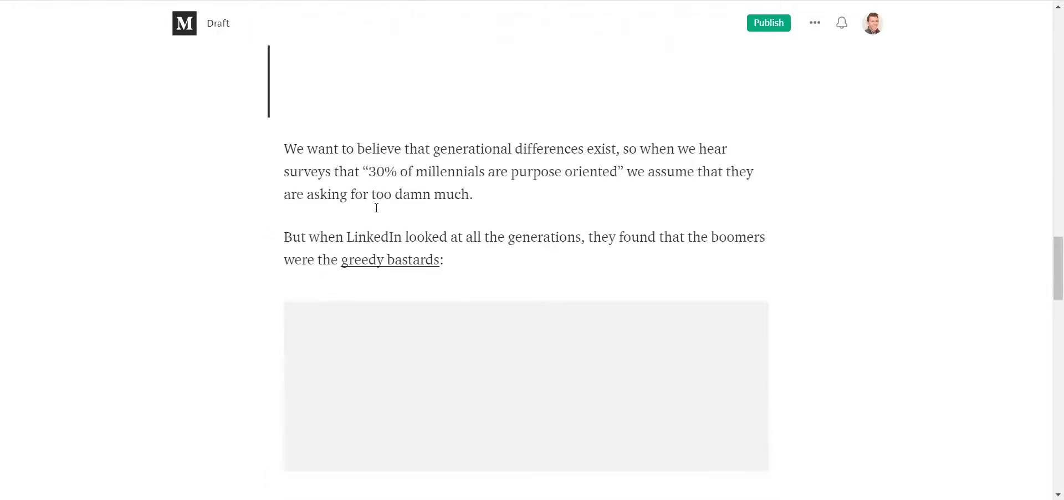
click(351, 123)
scroll(352, 225, up, 2)
key(BackSpace)
Check the empty line under the closing 'Deck Diving Into This Deeper' heading, then review the draft from the top.
scroll(354, 238, down, 2)
scroll(355, 239, down, 1)
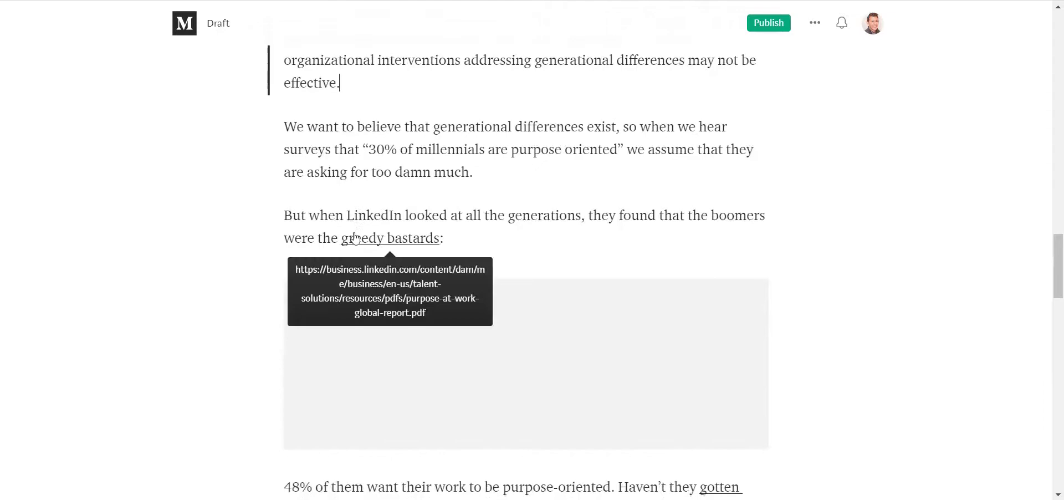
scroll(358, 237, down, 5)
scroll(347, 172, down, 3)
scroll(338, 207, down, 5)
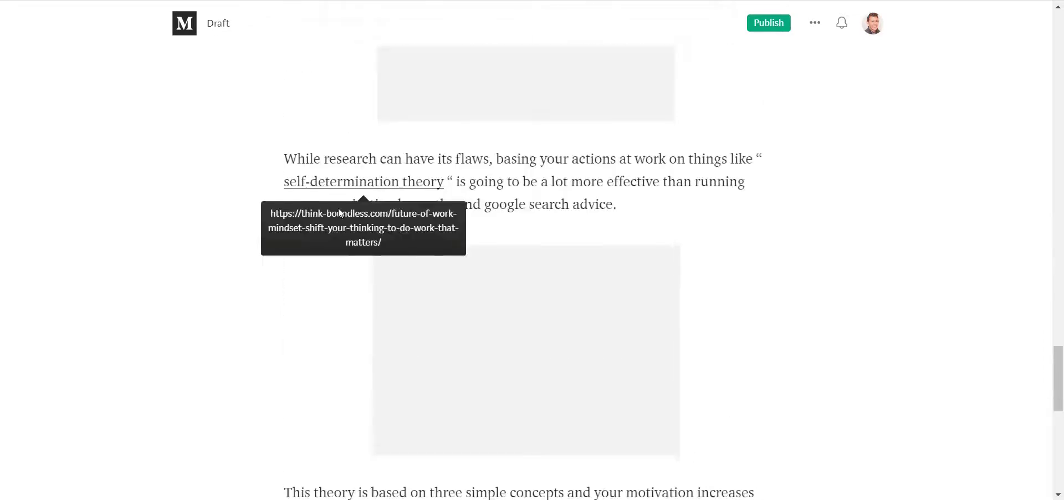
scroll(338, 208, down, 6)
scroll(321, 231, down, 3)
scroll(321, 232, down, 1)
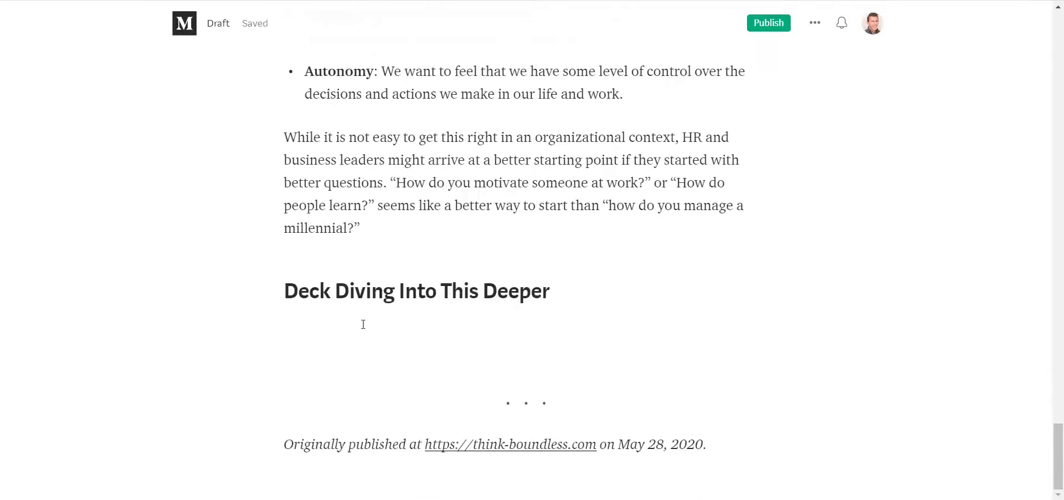
click(412, 324)
key(ctrl+Home)
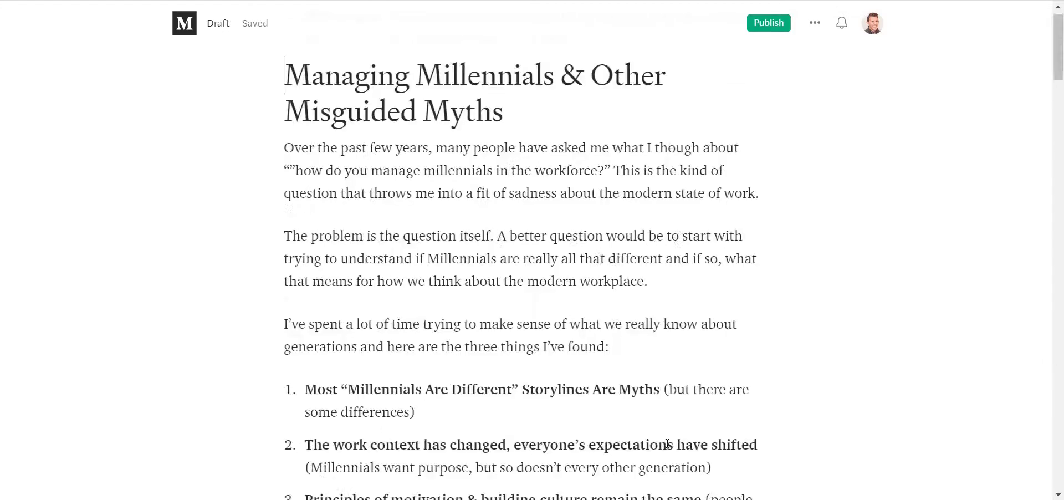
scroll(668, 443, down, 3)
scroll(633, 390, down, 4)
scroll(608, 310, down, 8)
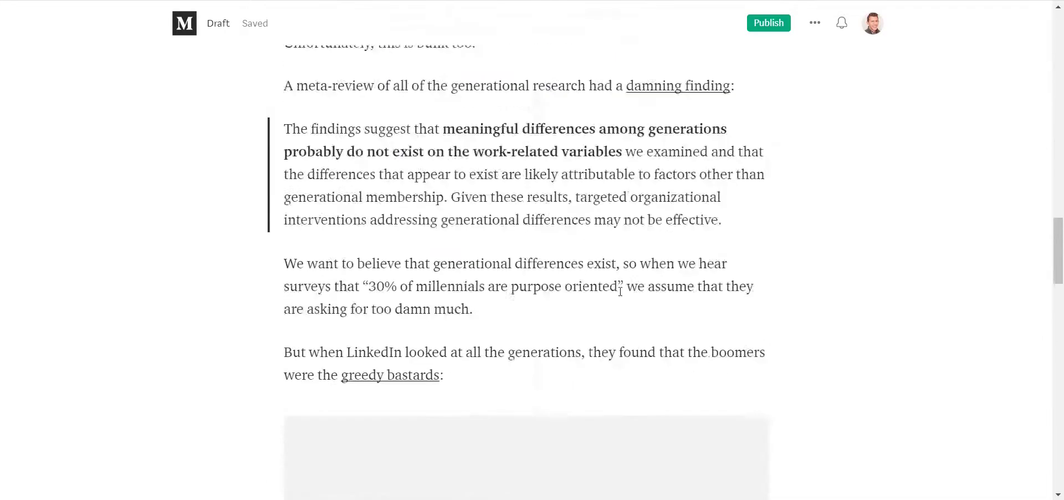
scroll(626, 288, down, 7)
scroll(626, 288, down, 8)
scroll(569, 344, down, 4)
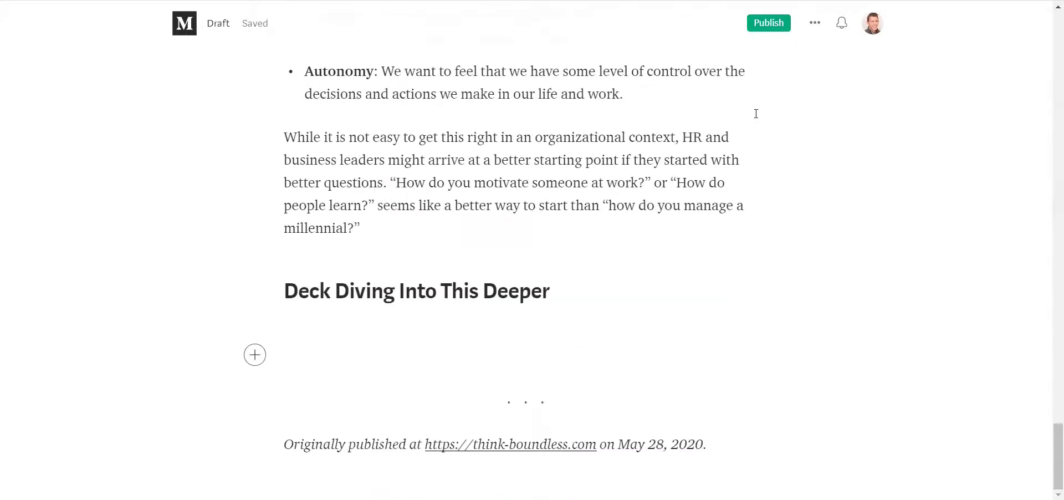
In the publish settings, leave 'Meter my story' switched on.
click(770, 25)
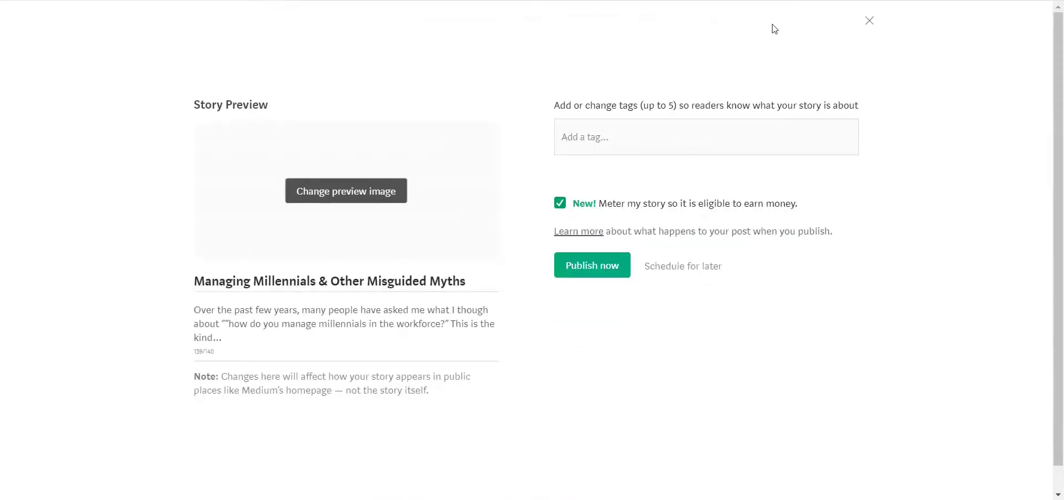
click(560, 204)
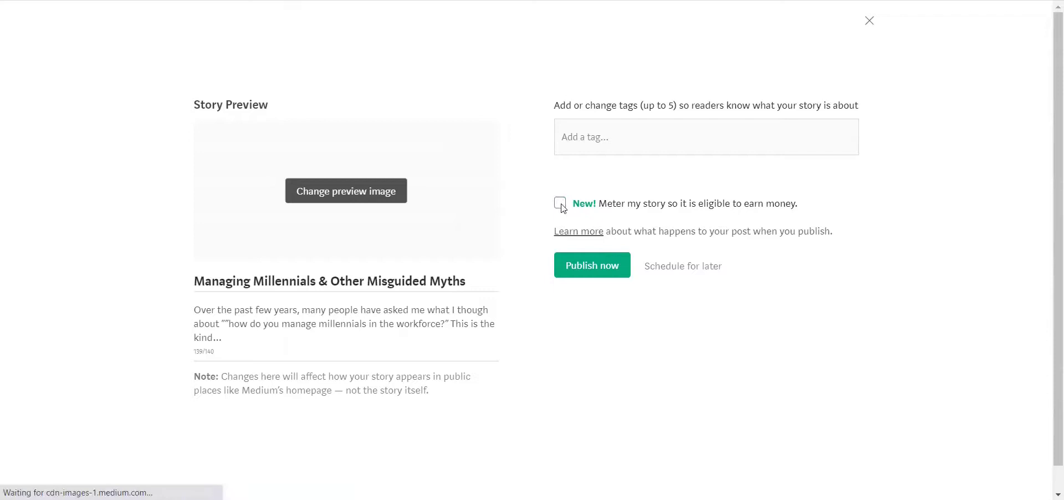
click(560, 203)
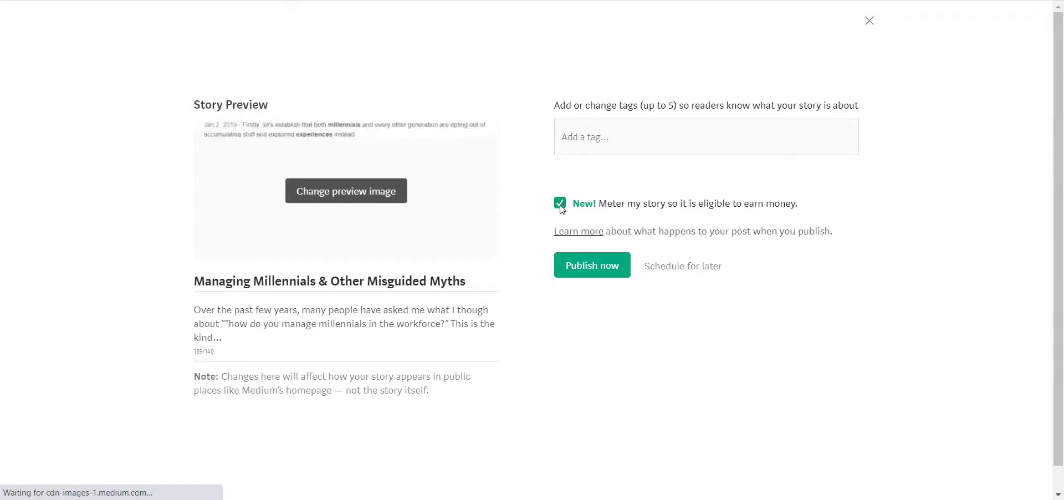
click(559, 203)
click(559, 203)
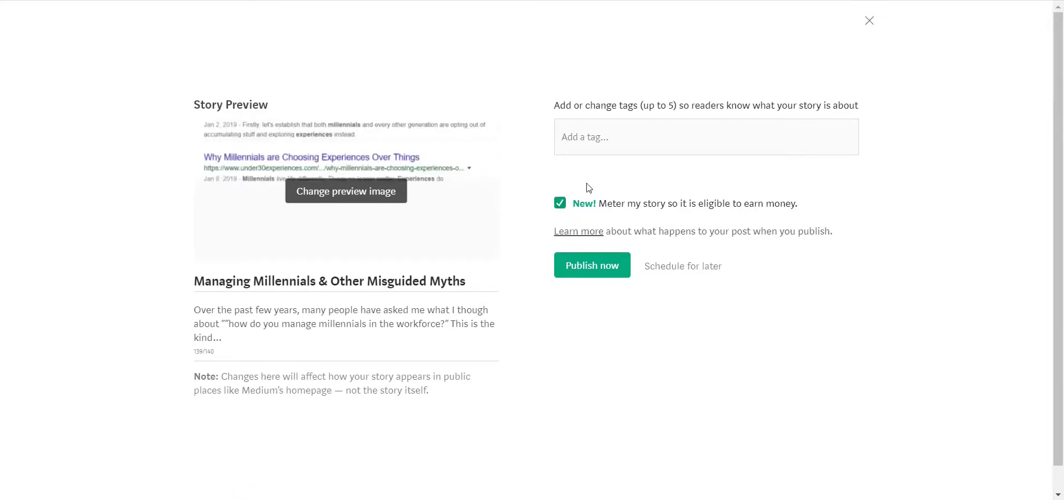
Add the tag 'work' and close the publish settings without publishing.
click(579, 131)
text(w)
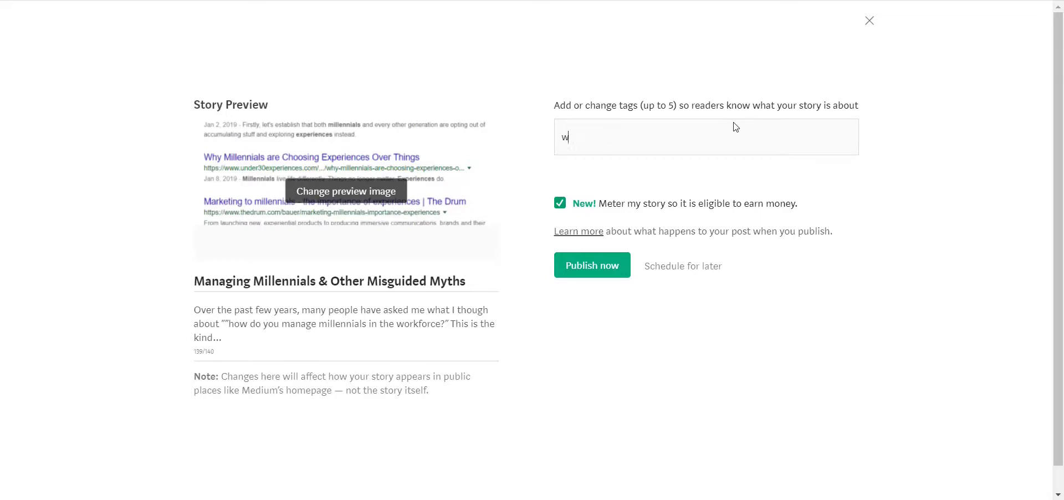
text(ork)
key(Return)
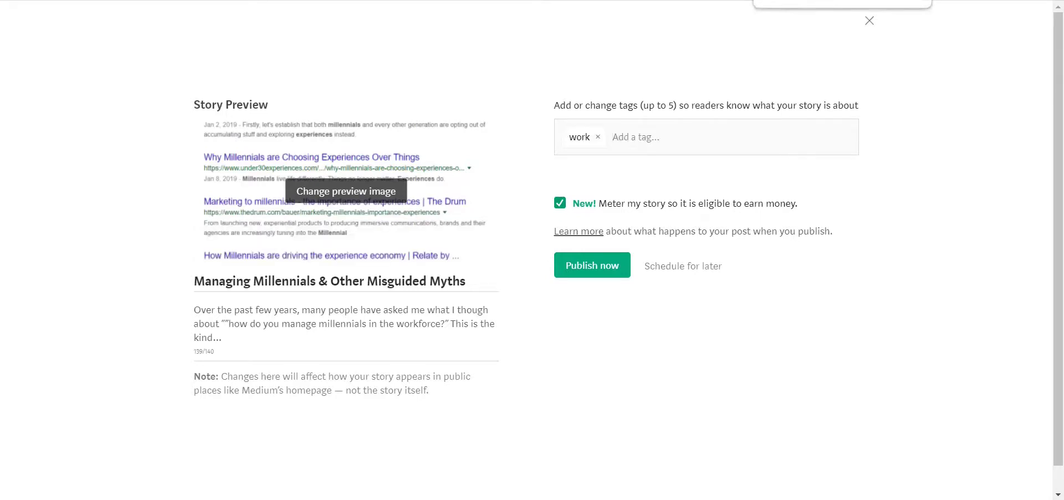
click(870, 21)
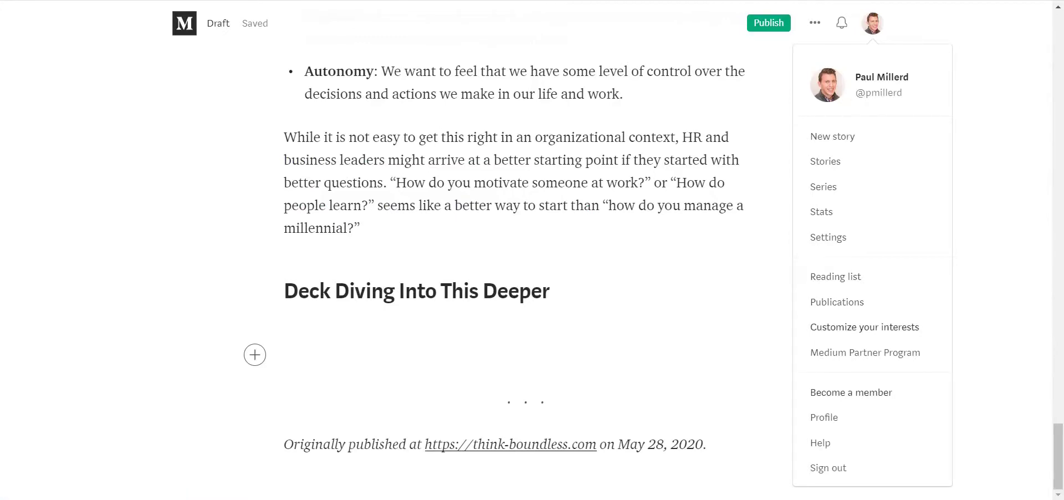
scroll(590, 63, down, 2)
scroll(311, 133, up, 2)
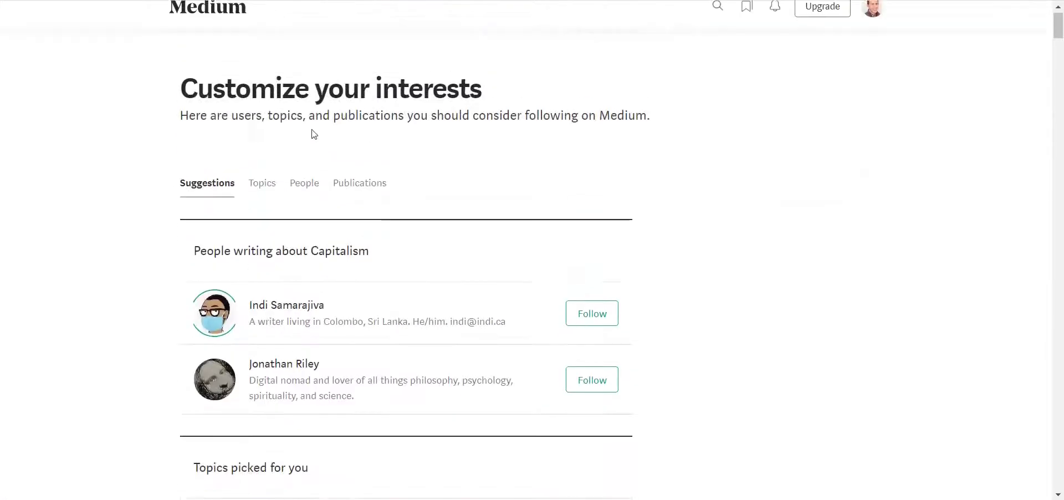
click(256, 208)
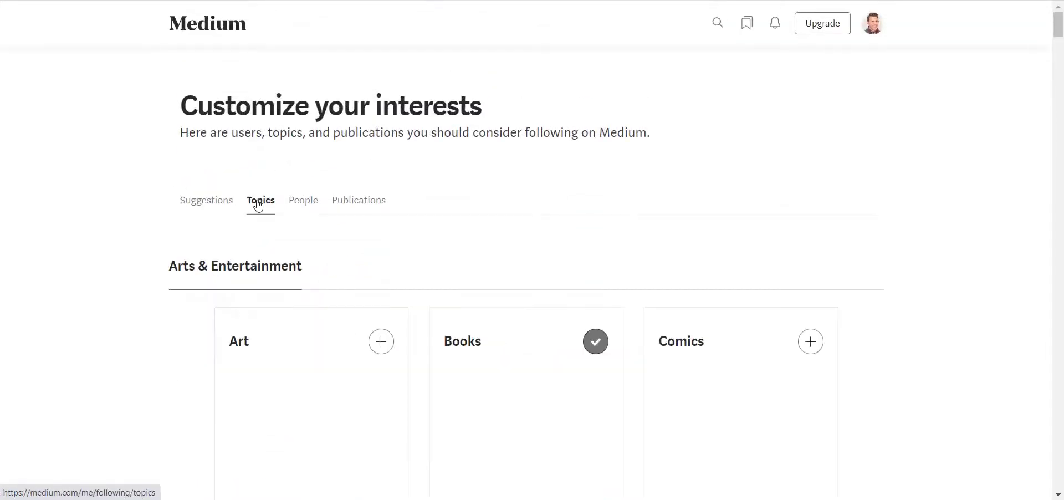
scroll(341, 229, down, 3)
scroll(340, 229, down, 2)
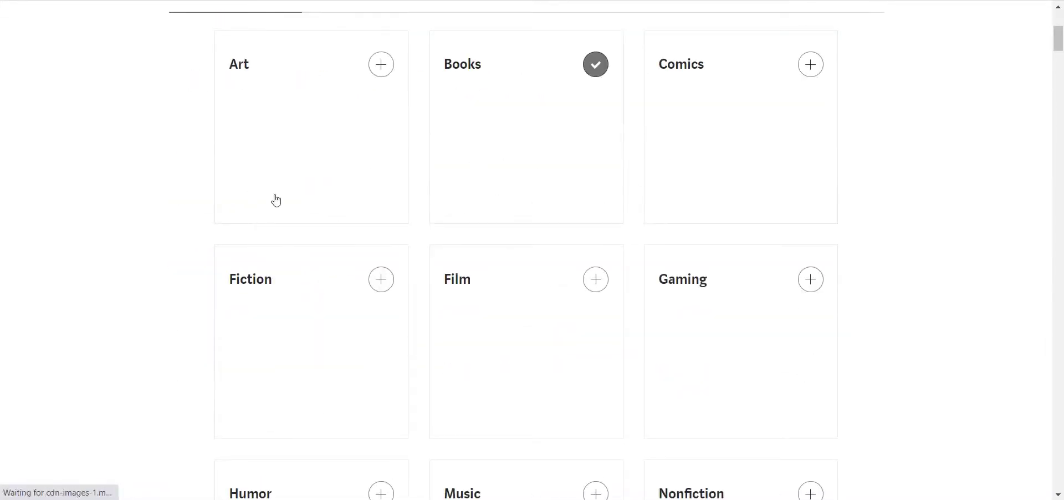
click(304, 147)
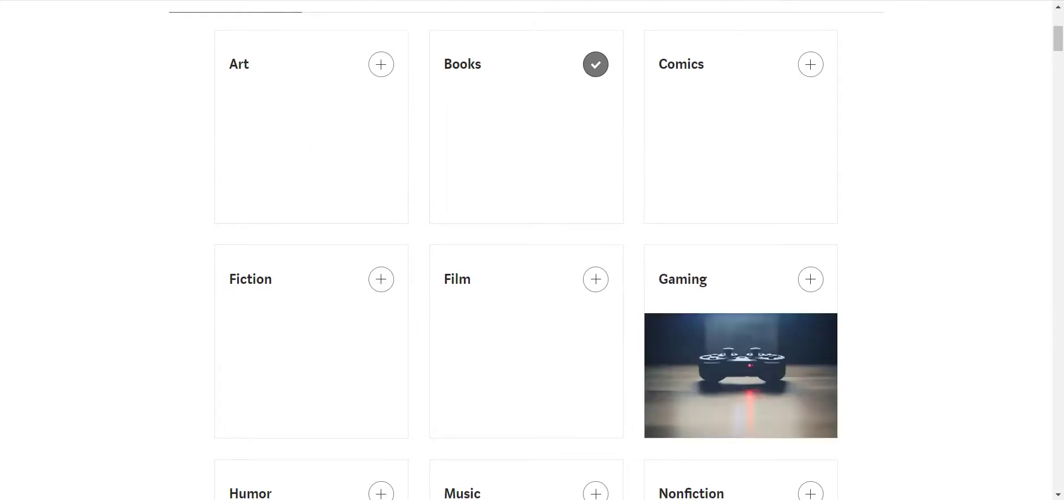
scroll(589, 132, down, 5)
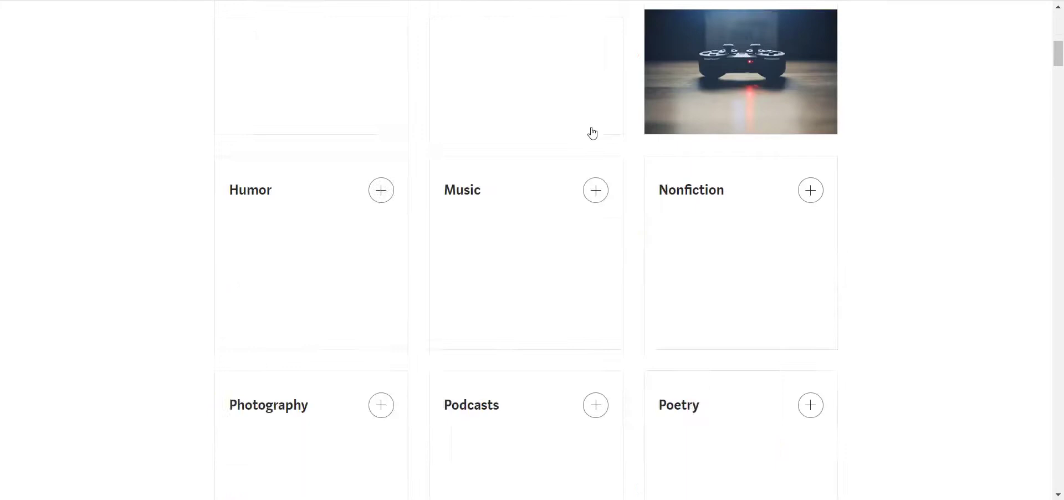
scroll(591, 122, down, 8)
scroll(590, 114, down, 5)
scroll(590, 115, down, 11)
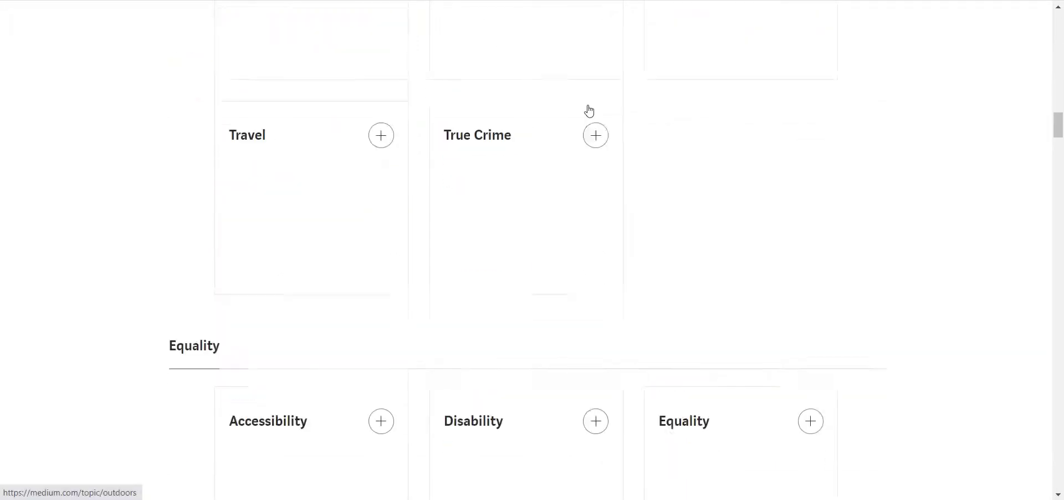
scroll(589, 106, down, 8)
scroll(589, 102, down, 7)
scroll(585, 102, down, 9)
scroll(587, 99, down, 2)
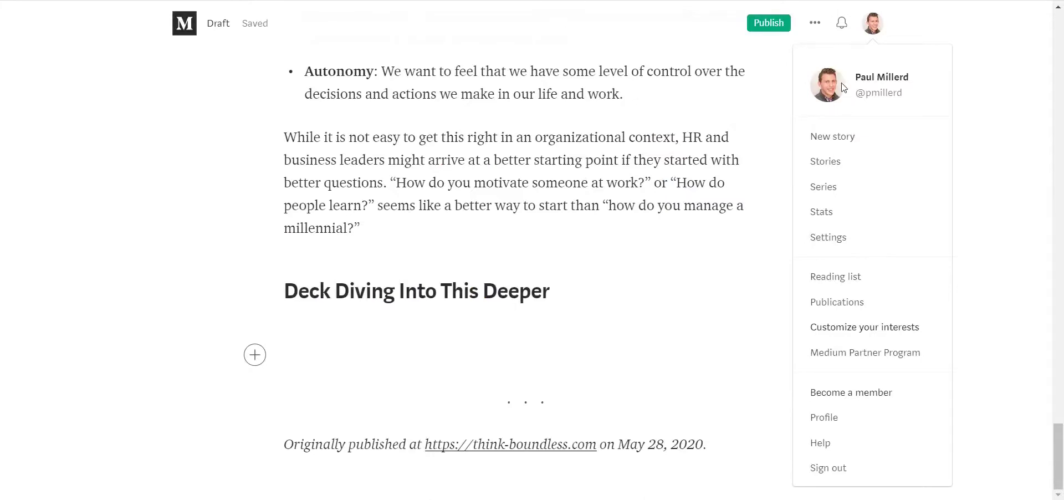
In the publish settings, discard the 'remote work' tag text and add 'millennials' as a tag.
click(767, 22)
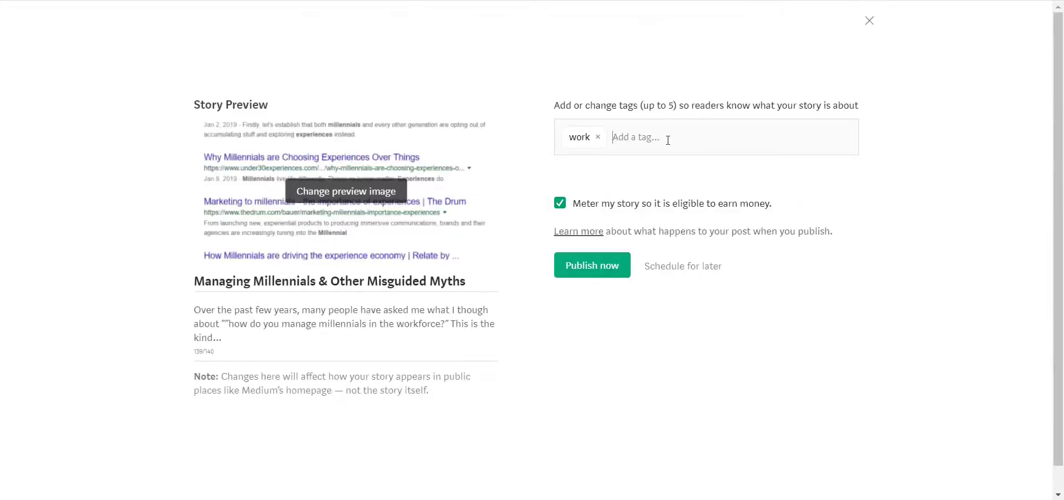
text(remote)
text( work)
key(ctrl+a)
key(BackSpace)
text(mil)
text(lennials)
key(Return)
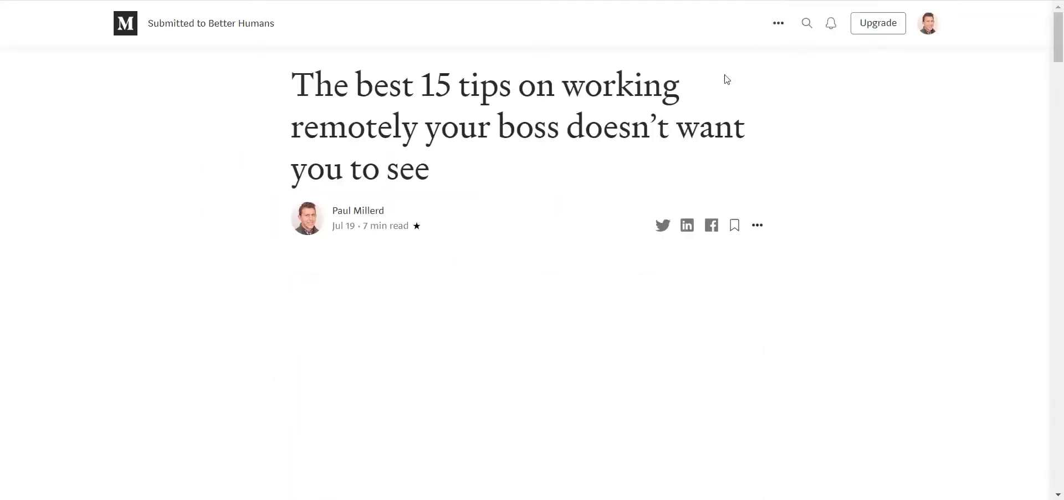
Open the remote-working tips story in the editor and go to its More settings.
click(760, 227)
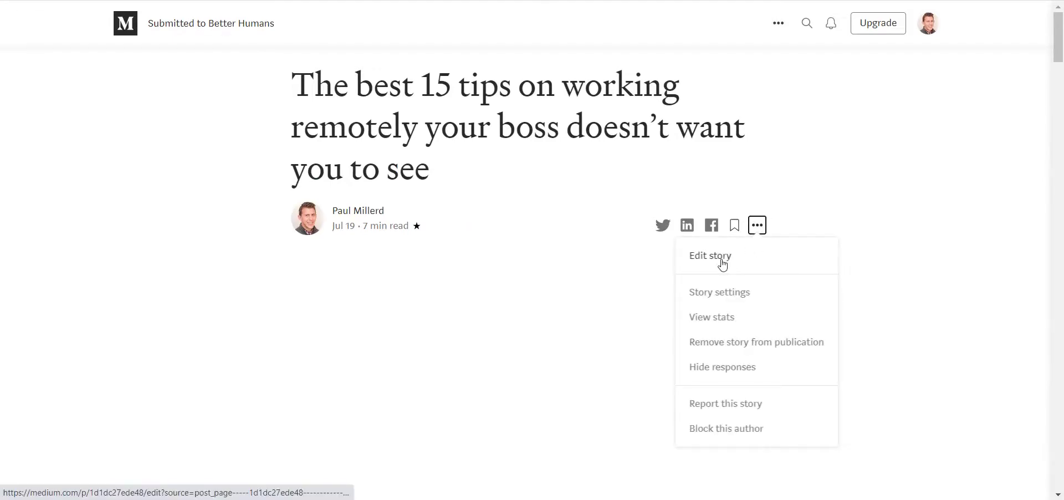
click(779, 25)
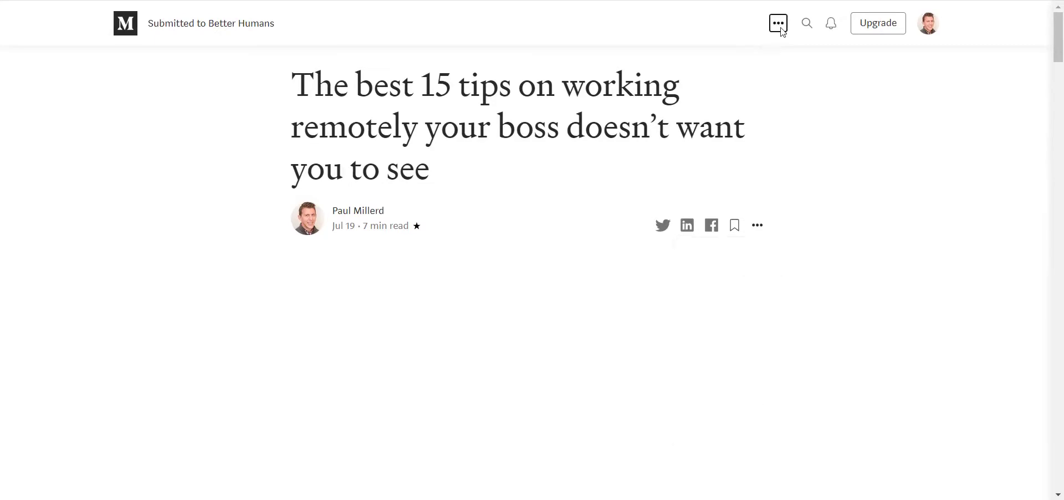
click(772, 61)
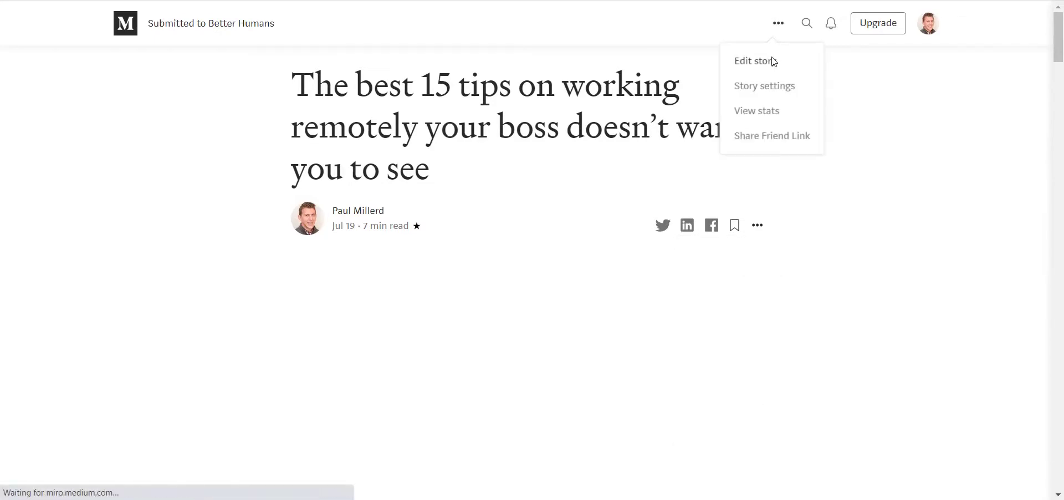
click(814, 22)
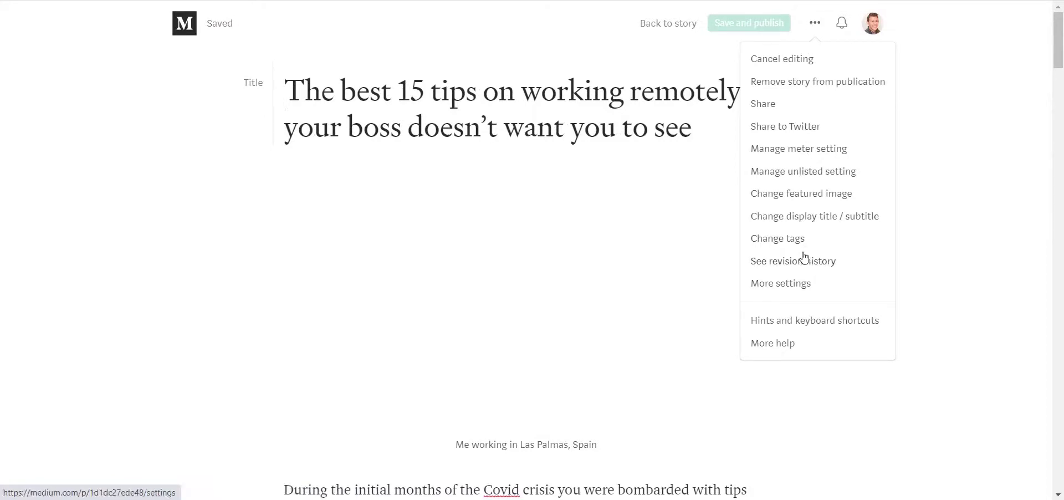
click(787, 285)
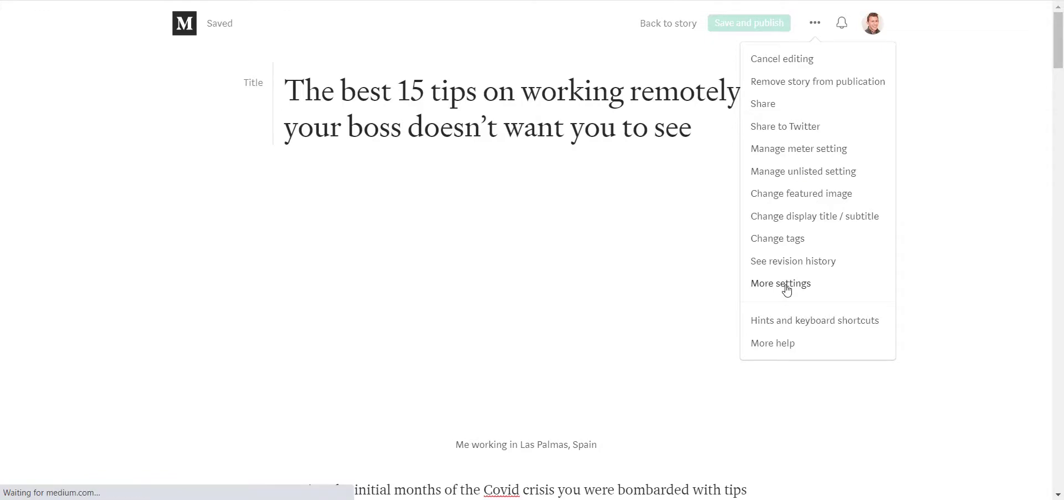
scroll(459, 309, down, 6)
scroll(460, 310, down, 7)
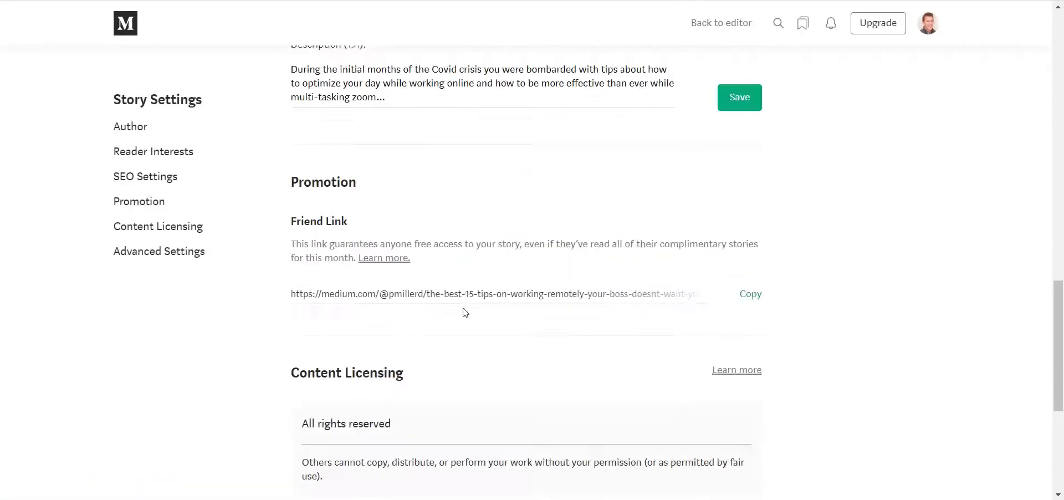
scroll(460, 309, down, 5)
click(394, 313)
scroll(390, 310, down, 4)
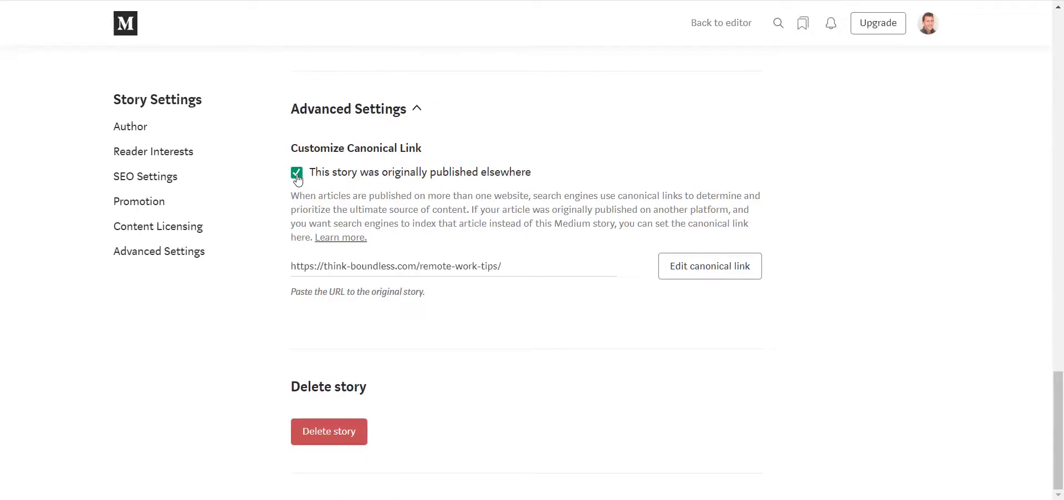
drag(319, 266, 520, 269)
double_click(466, 266)
key(ctrl+a)
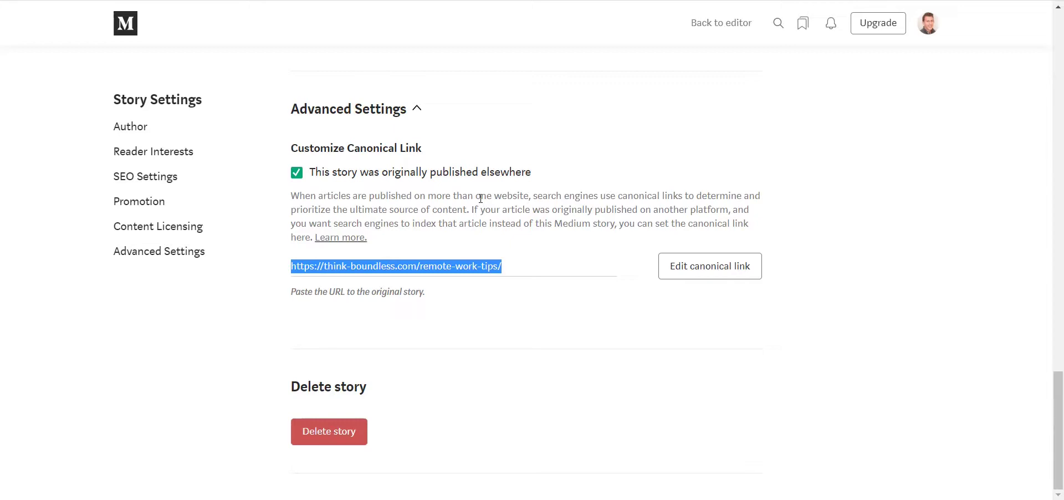
scroll(675, 138, up, 5)
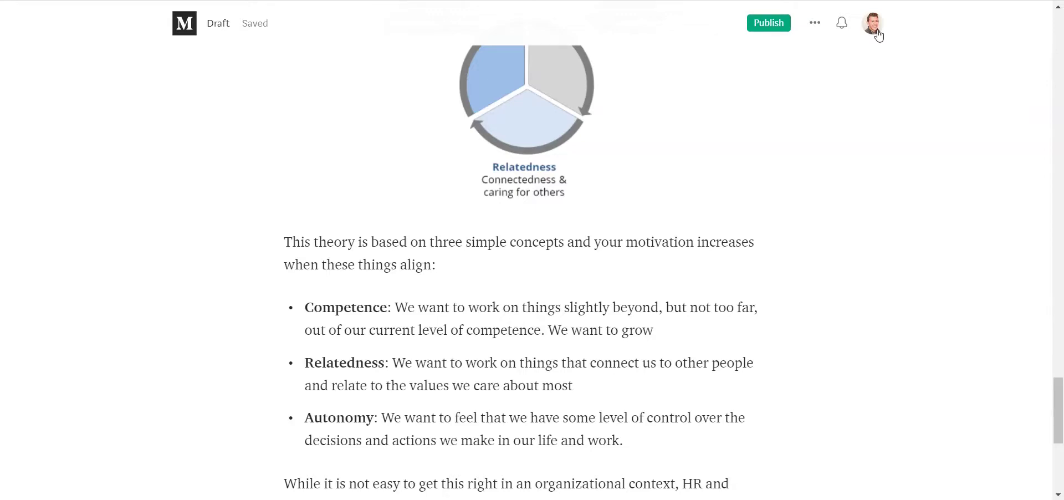
Open the Partner Program earnings dashboard and check the Oct 1 – Oct 31 payout period.
click(873, 25)
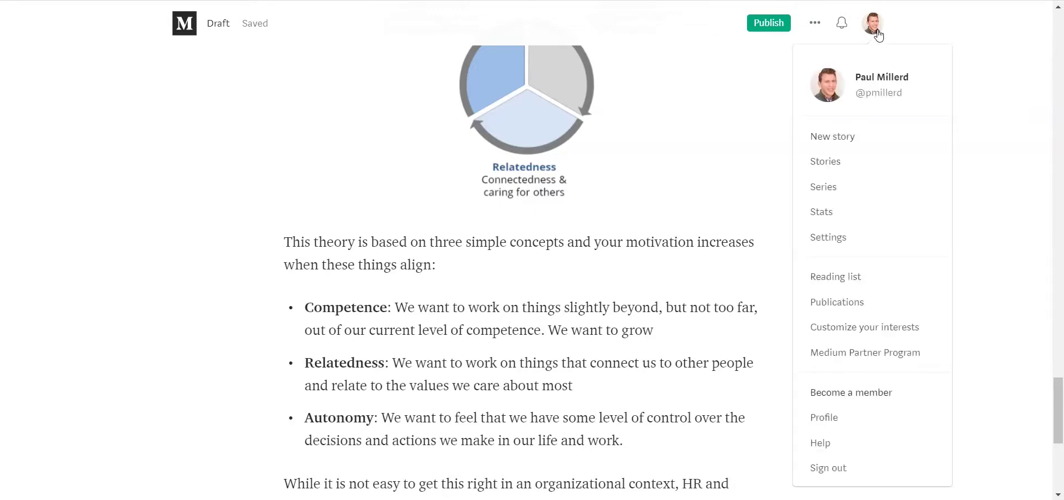
click(856, 358)
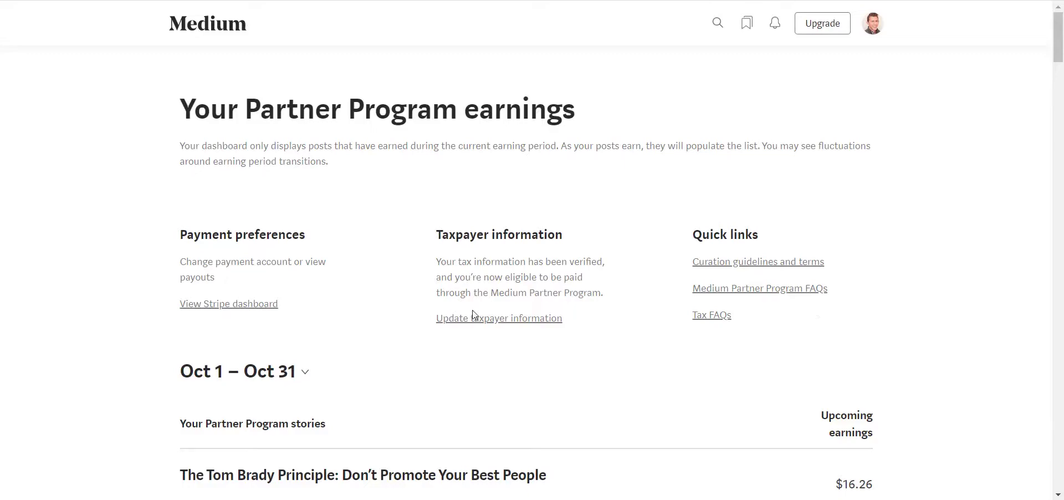
scroll(257, 300, down, 3)
click(255, 234)
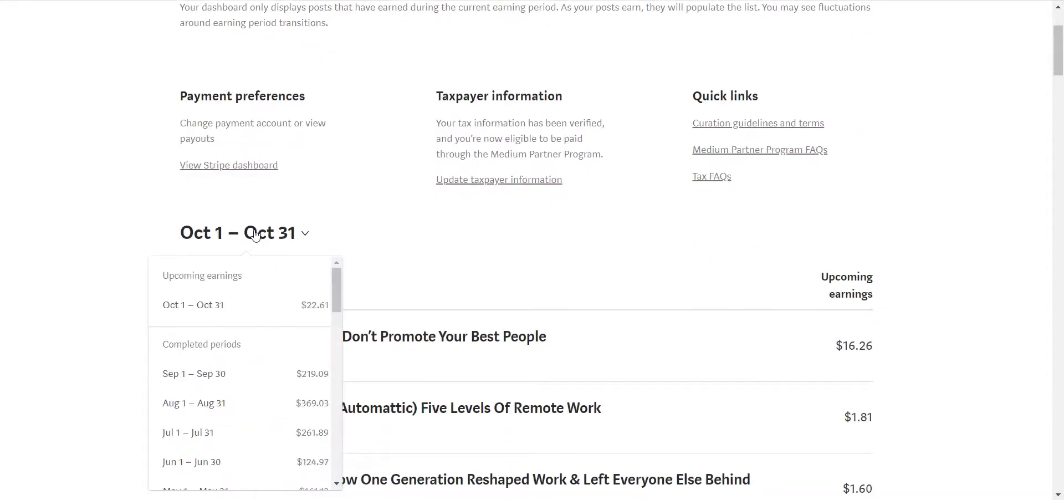
click(311, 236)
Scroll the earnings list down to the $22.61 October total.
scroll(356, 233, down, 4)
scroll(571, 194, down, 3)
scroll(614, 190, down, 3)
scroll(614, 190, down, 5)
scroll(620, 190, down, 5)
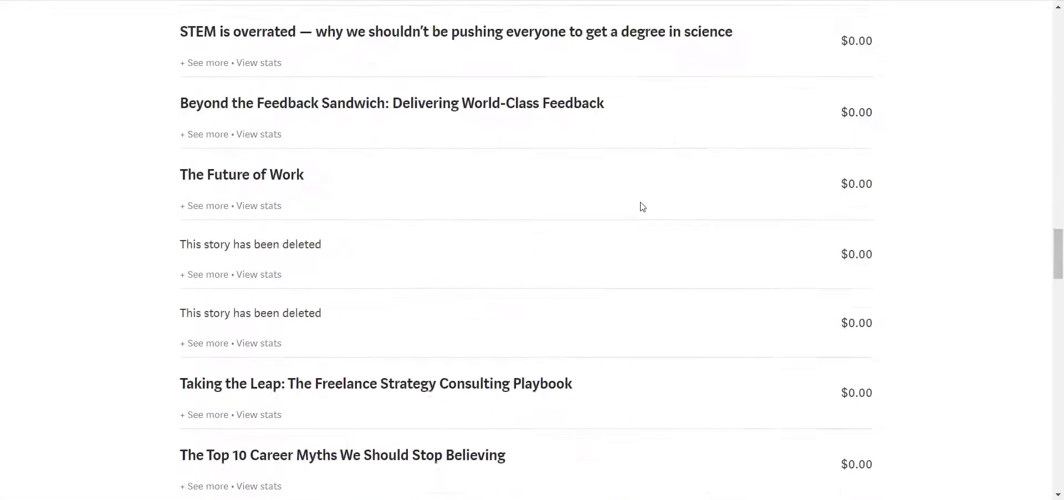
scroll(639, 204, down, 5)
scroll(656, 195, down, 5)
scroll(663, 199, down, 5)
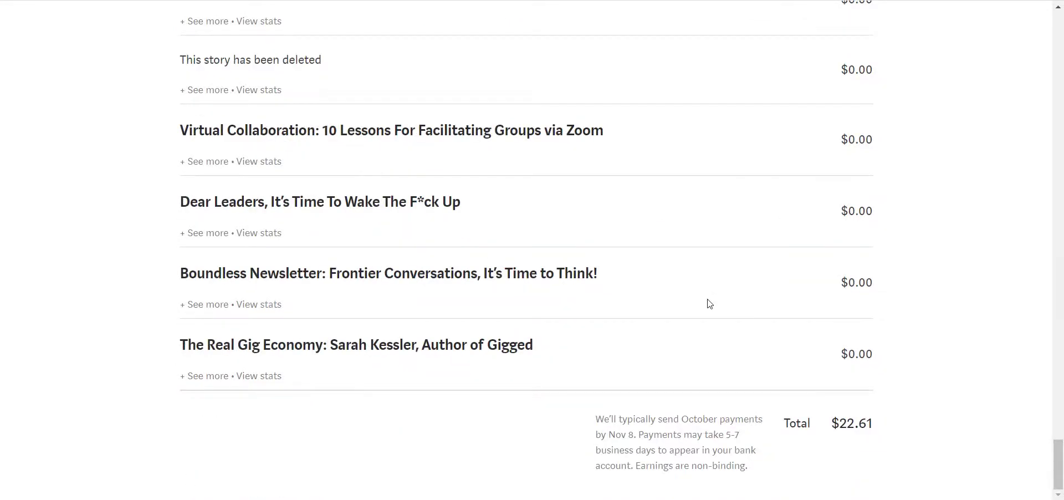